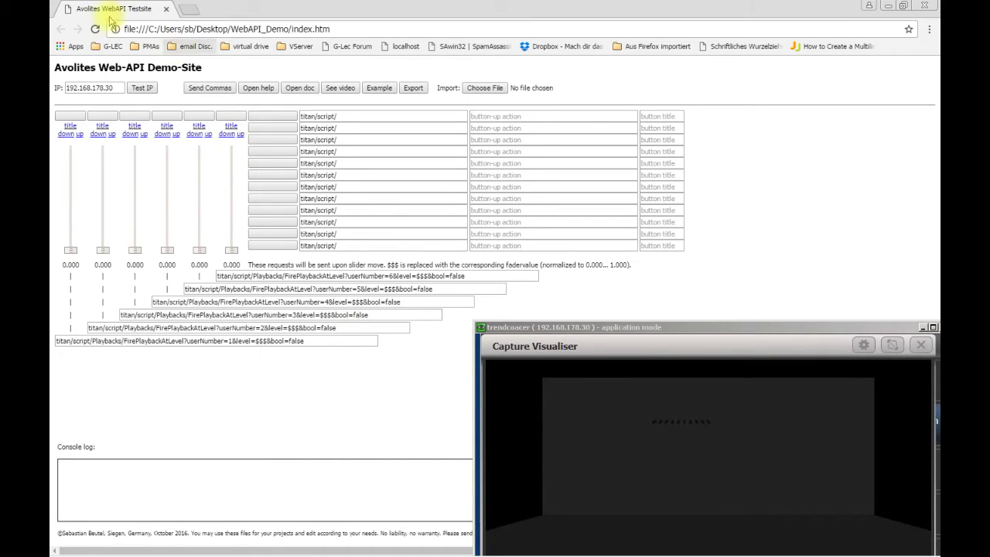
Reload the demo page and import the saved configuration file export.txt
{"action": "left_click", "coordinate": [96, 30]}
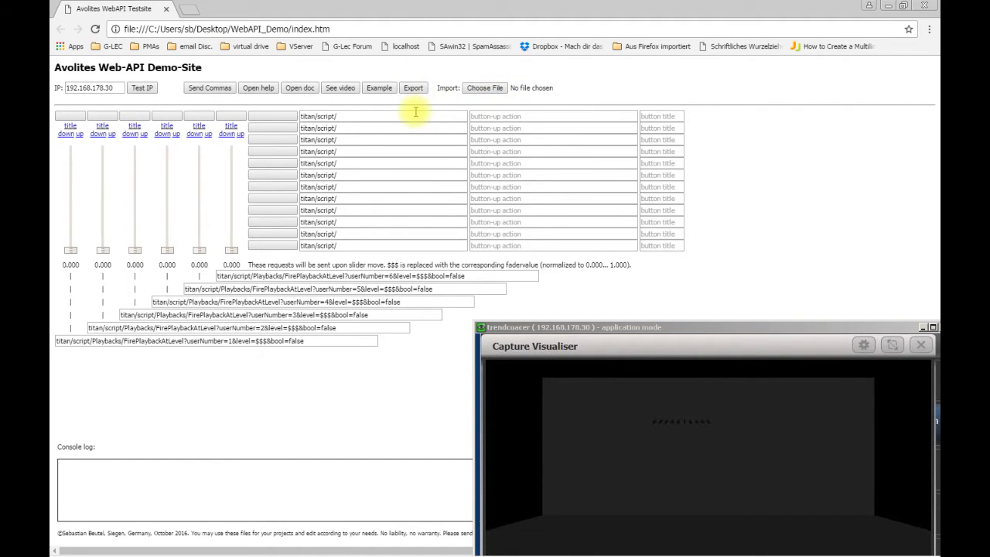
{"action": "left_click", "coordinate": [483, 88]}
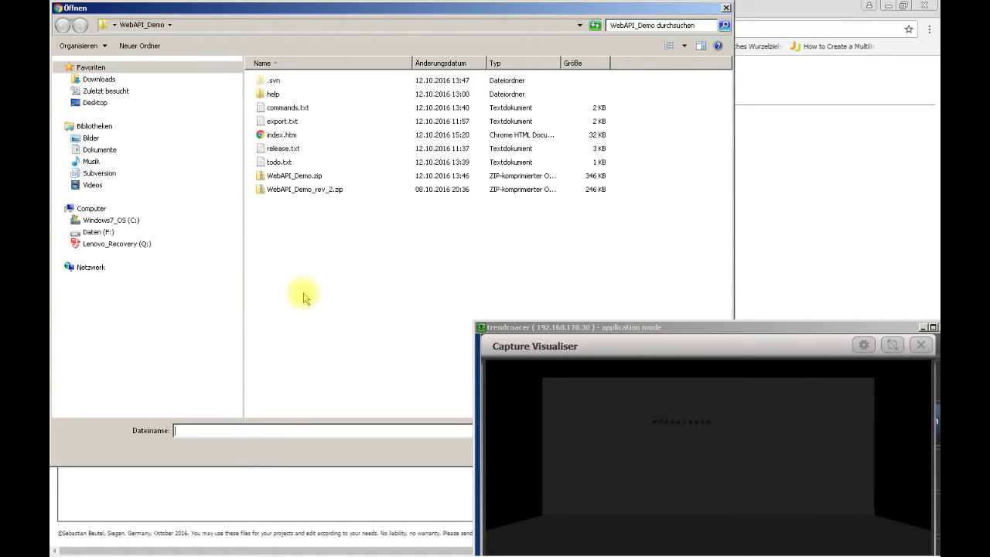
{"action": "left_click", "coordinate": [283, 124]}
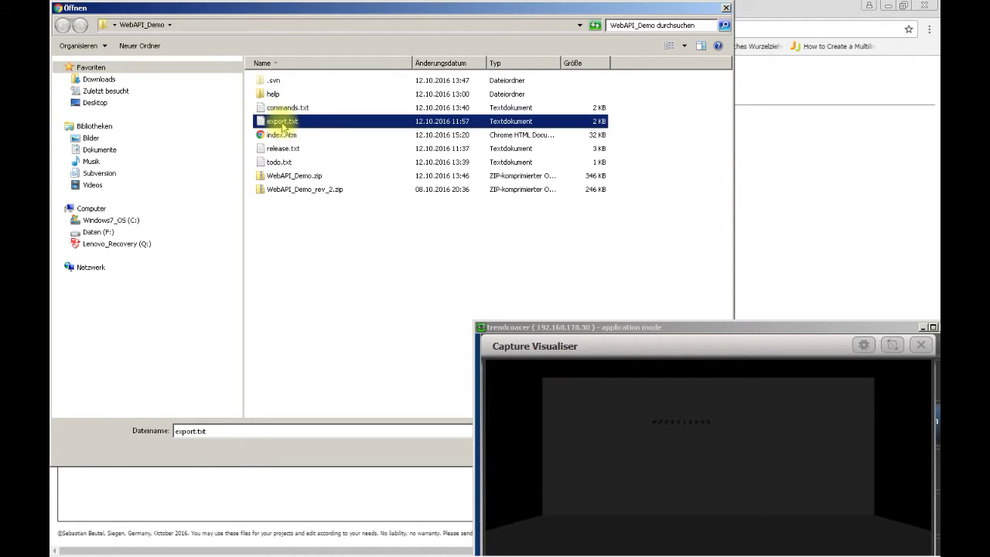
{"action": "double_click", "coordinate": [283, 124]}
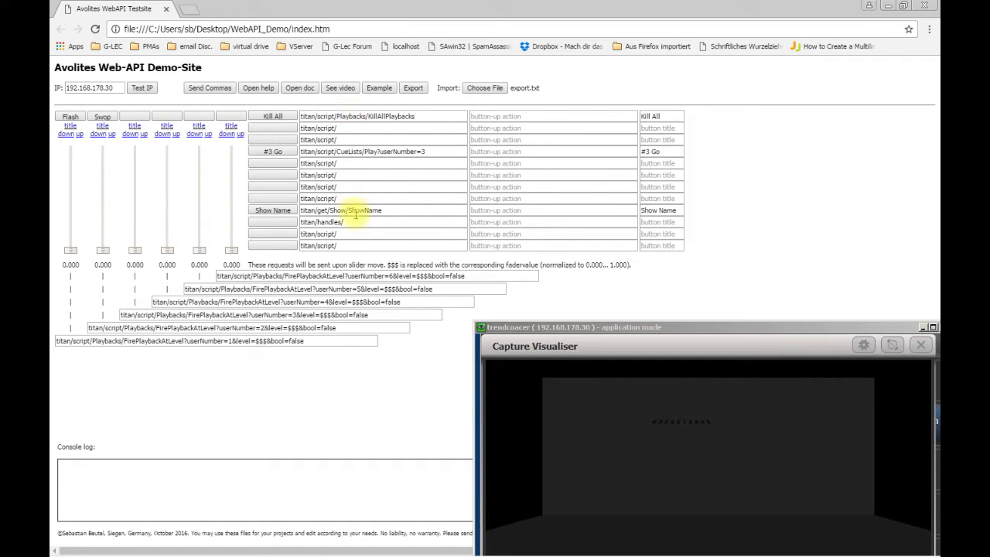
Export the current page configuration and copy all of the exported text
{"action": "left_click", "coordinate": [415, 89]}
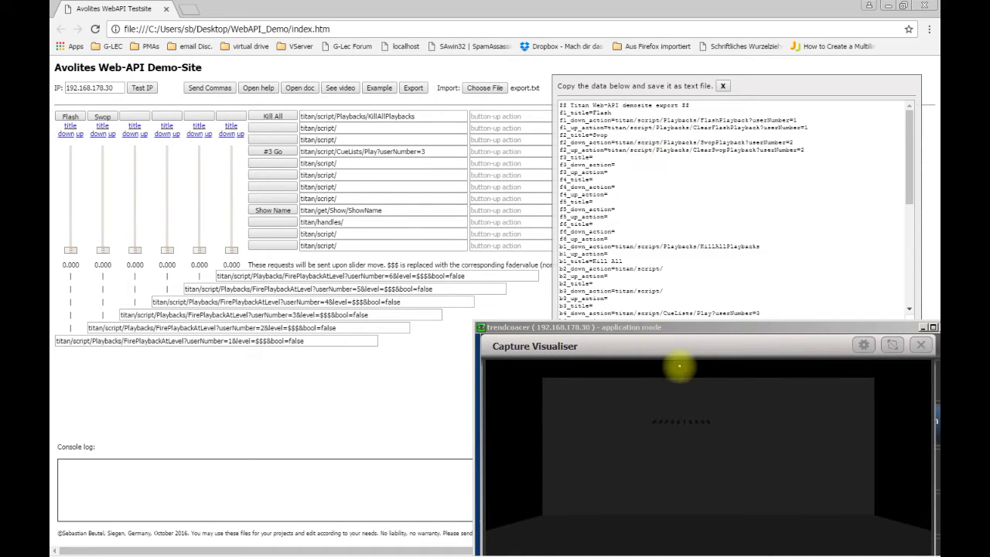
{"action": "left_click_drag", "start_coordinate": [687, 327], "coordinate": [701, 351]}
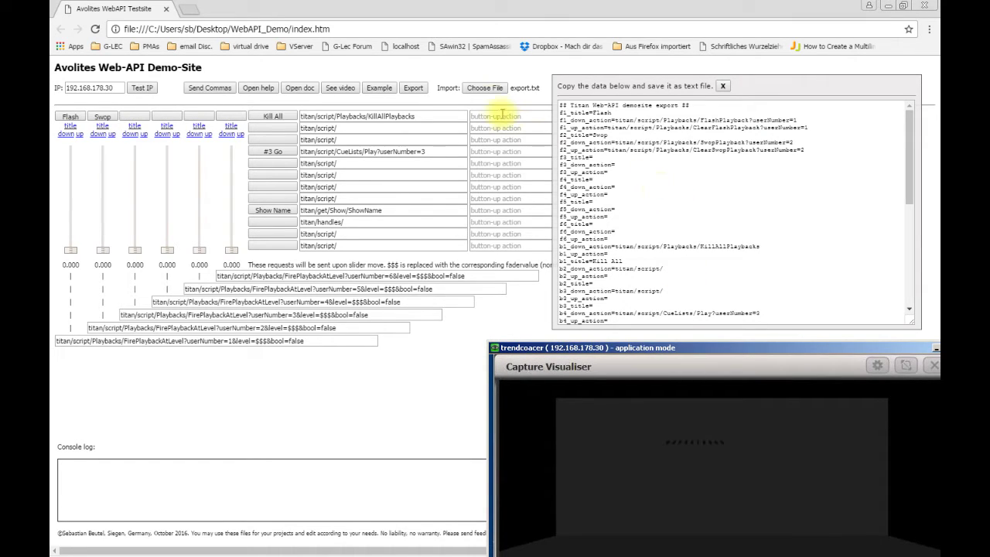
{"action": "left_click", "coordinate": [694, 184]}
{"action": "key", "text": "ctrl+a"}
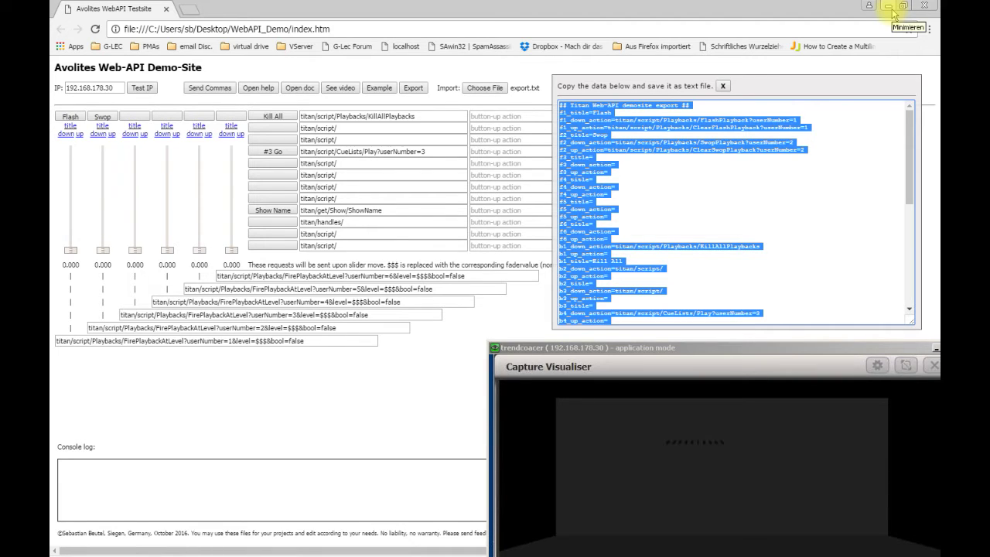
Switch to the WebAPI_Demo folder and create a new text document named "export demo.txt"
{"action": "key", "text": "alt+Tab"}
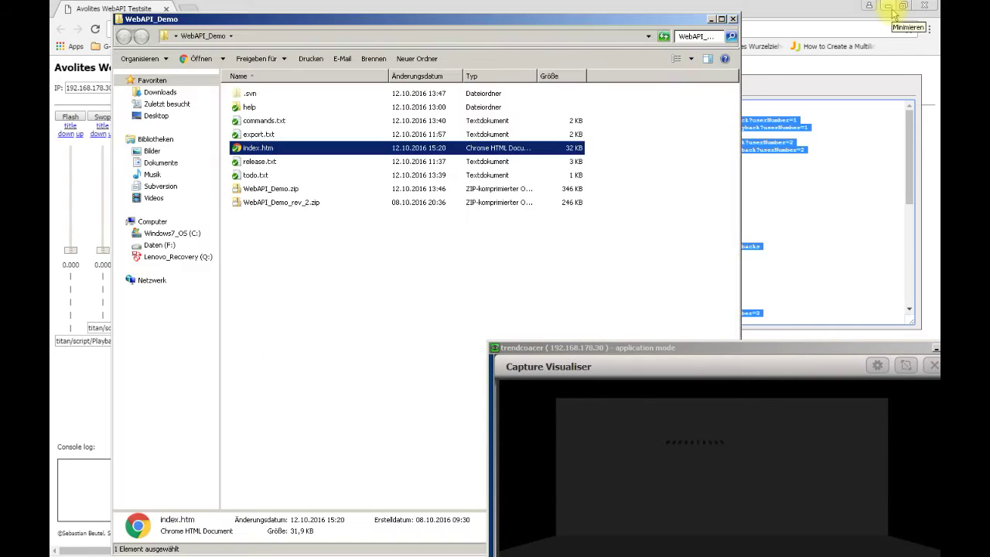
{"action": "left_click", "coordinate": [627, 133]}
{"action": "left_click", "coordinate": [322, 269]}
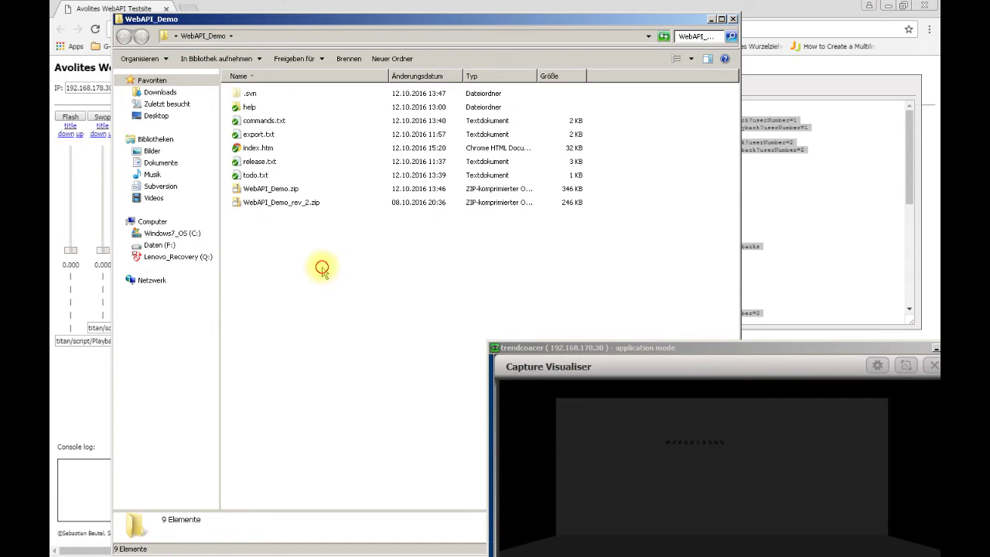
{"action": "right_click", "coordinate": [323, 270]}
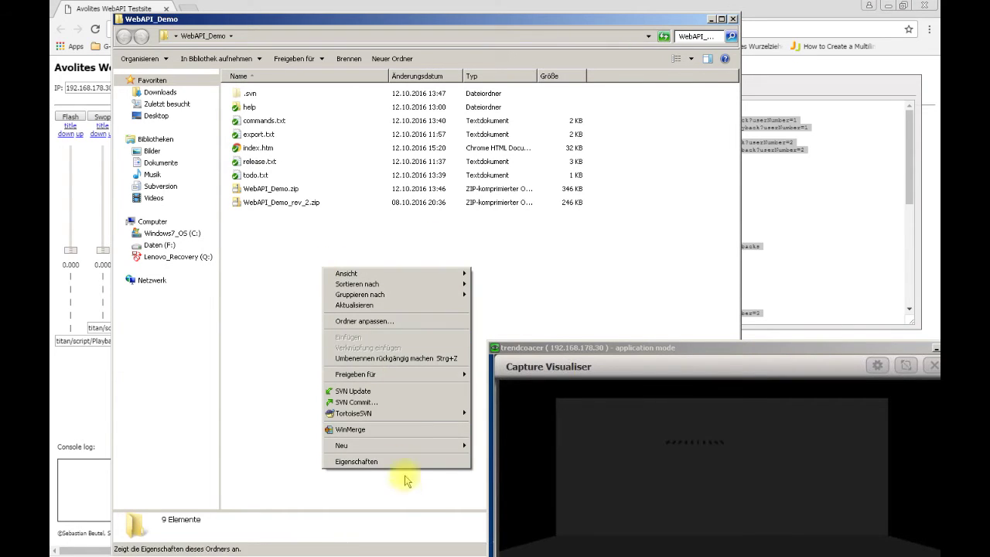
{"action": "mouse_move", "coordinate": [390, 452]}
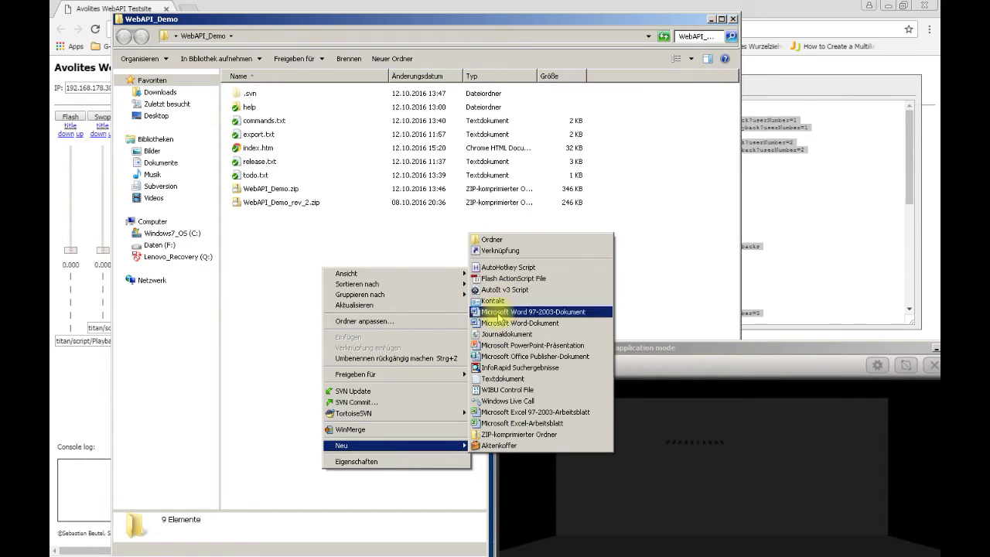
{"action": "left_click", "coordinate": [496, 379]}
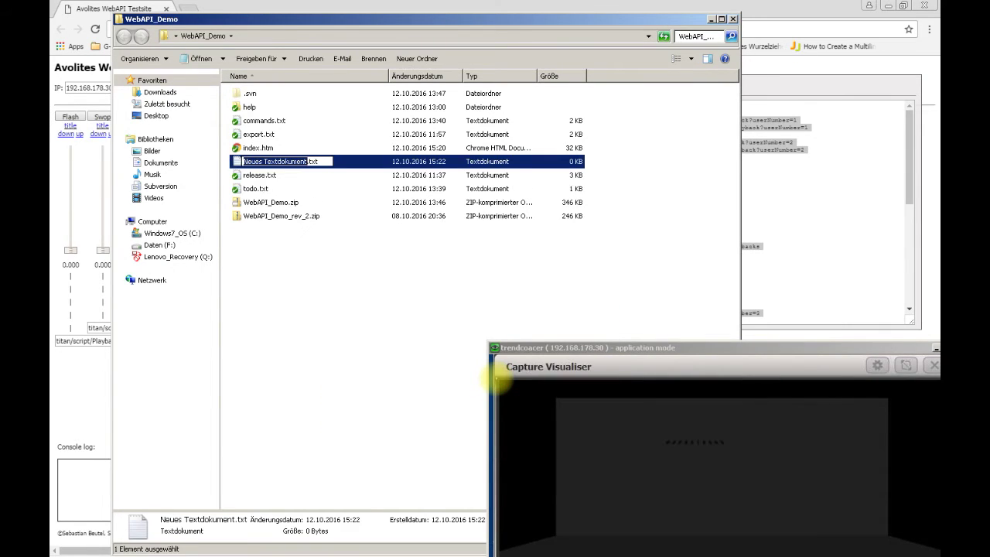
{"action": "type", "text": "export demo"}
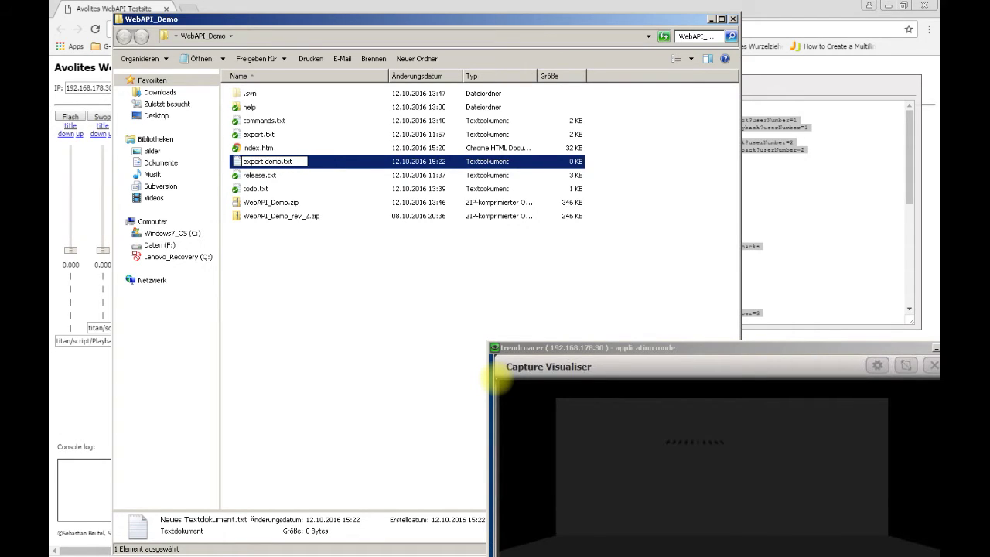
{"action": "key", "text": "Return"}
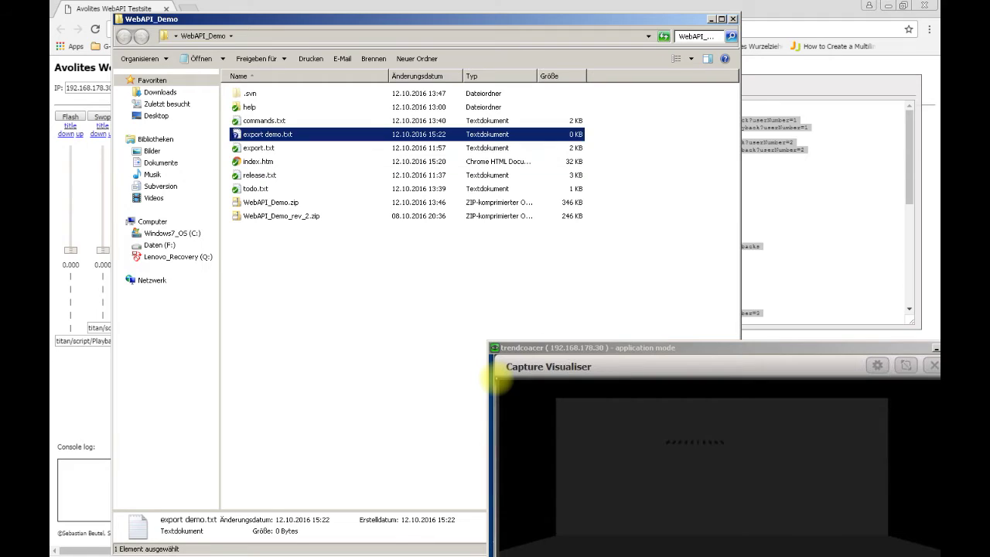
Paste the exported data into export demo.txt, save it, and close the file, the folder and the export data
{"action": "double_click", "coordinate": [271, 138]}
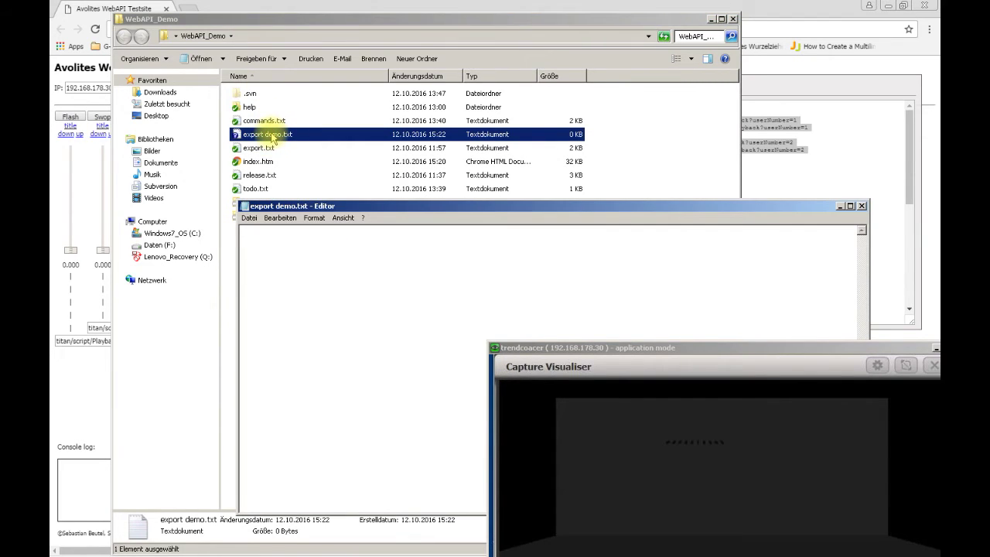
{"action": "key", "text": "ctrl+v"}
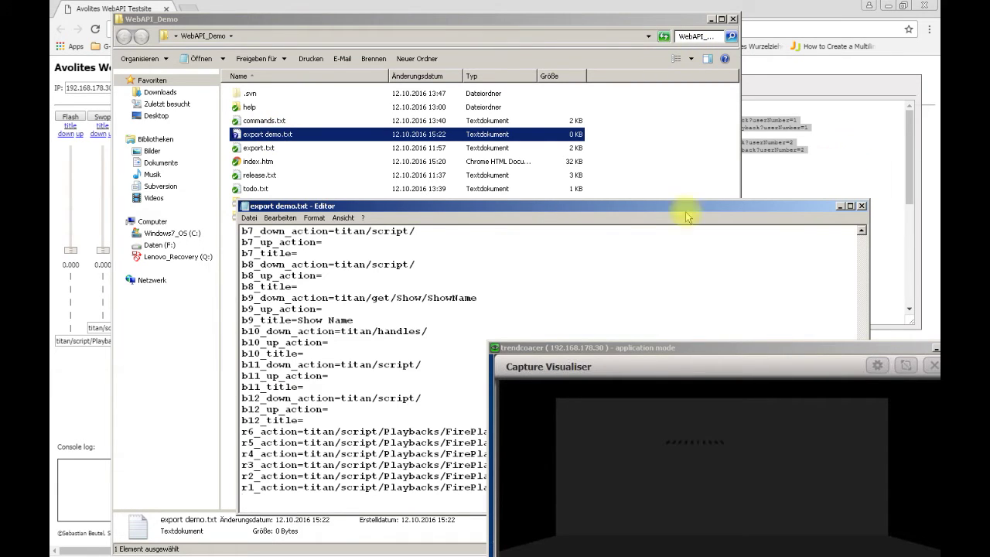
{"action": "key", "text": "ctrl+s"}
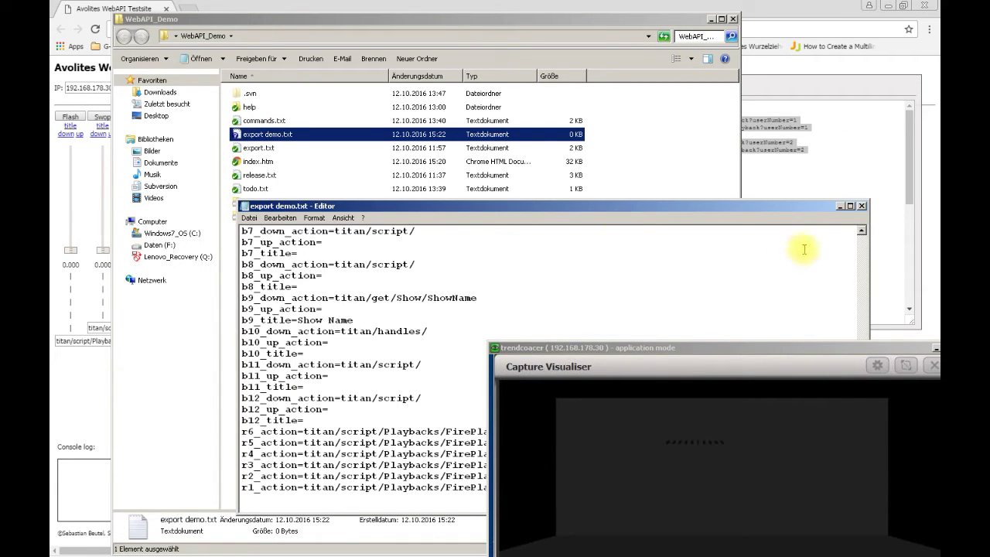
{"action": "left_click", "coordinate": [862, 206]}
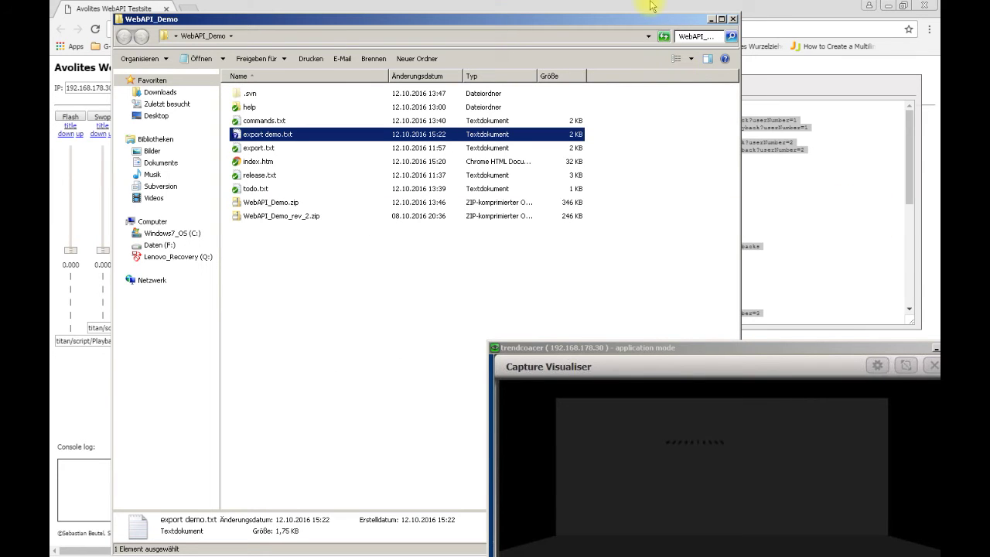
{"action": "left_click", "coordinate": [732, 18]}
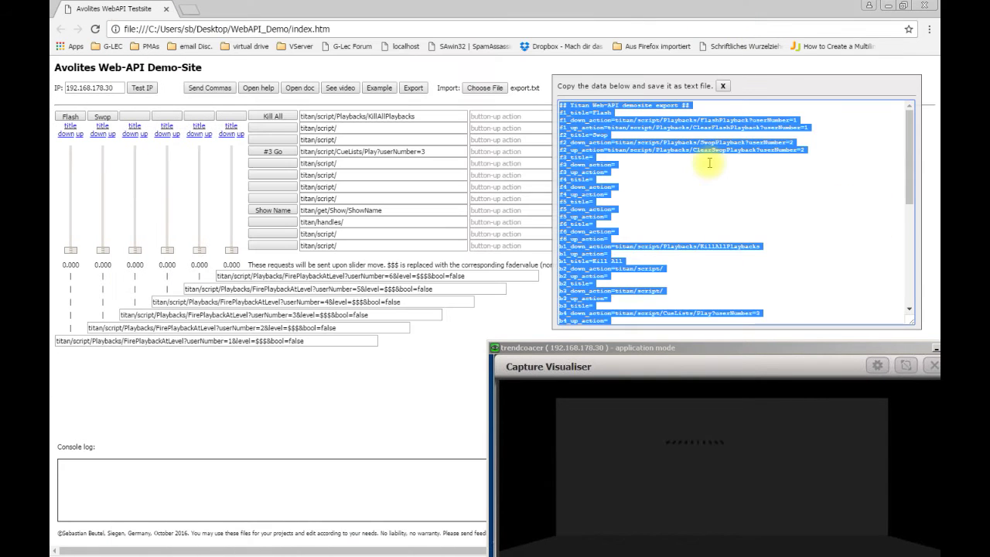
{"action": "left_click", "coordinate": [723, 86]}
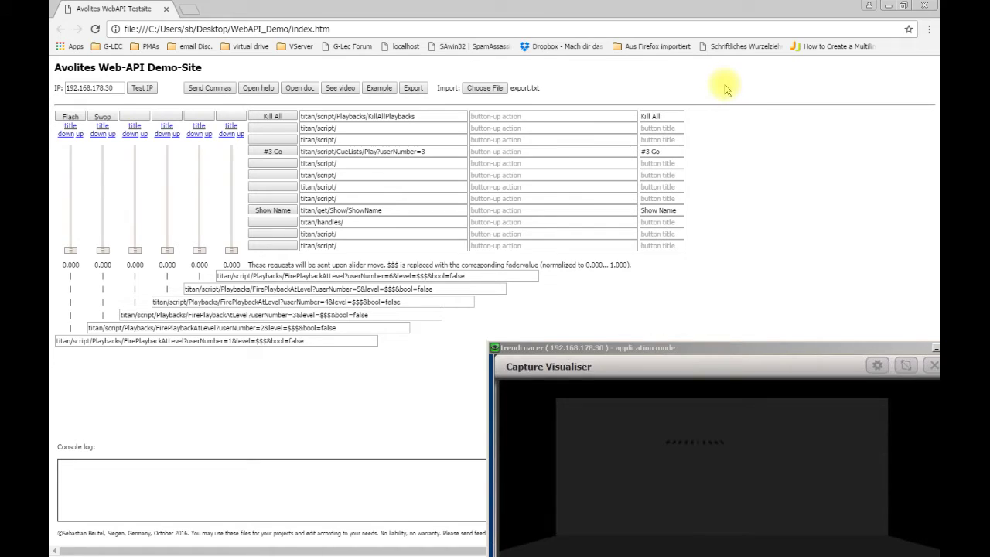
Reload the demo page to clear it and import the configuration from export demo.txt
{"action": "left_click", "coordinate": [95, 30]}
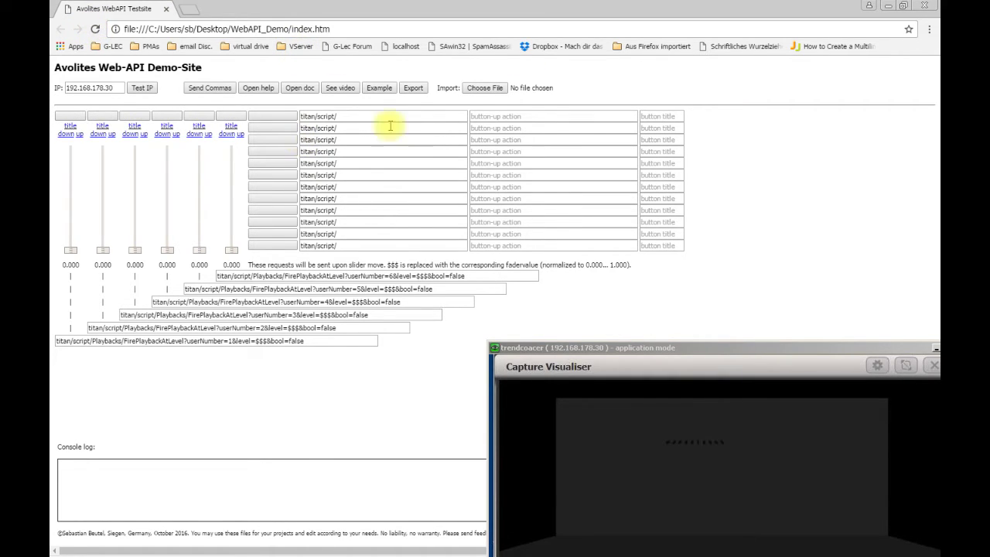
{"action": "left_click", "coordinate": [485, 88]}
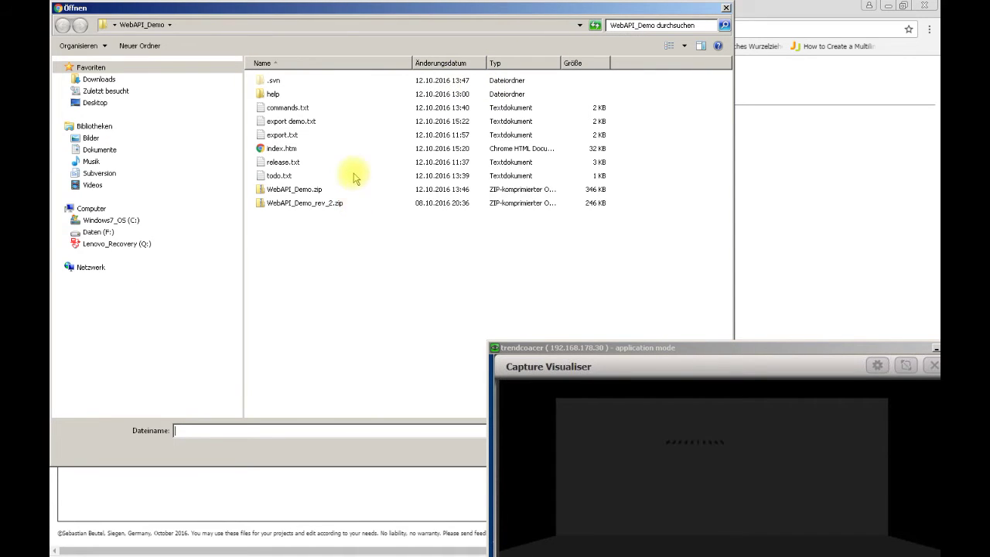
{"action": "double_click", "coordinate": [297, 124]}
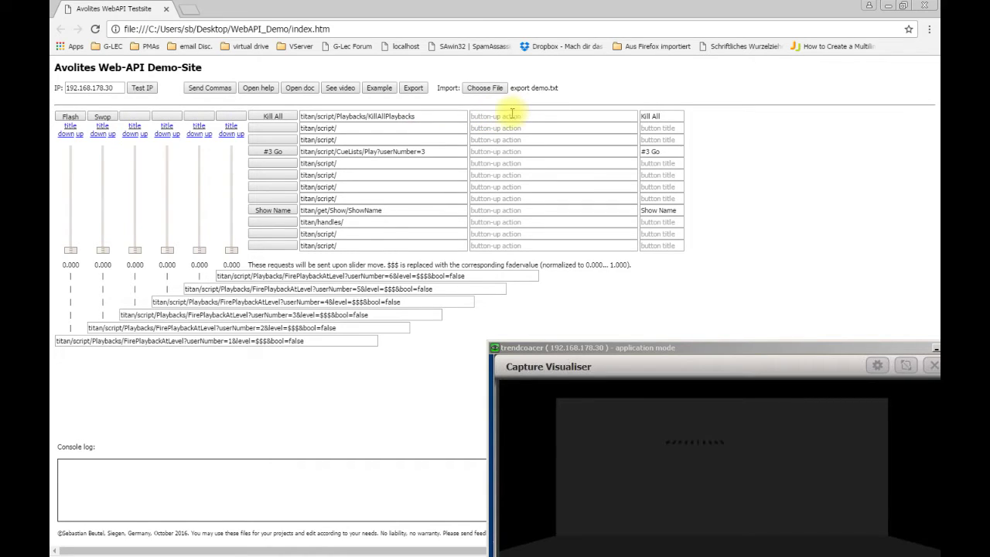
Clear the button-down action of the second button row, below Kill All
{"action": "left_click_drag", "start_coordinate": [347, 130], "coordinate": [282, 144]}
{"action": "key", "text": "BackSpace"}
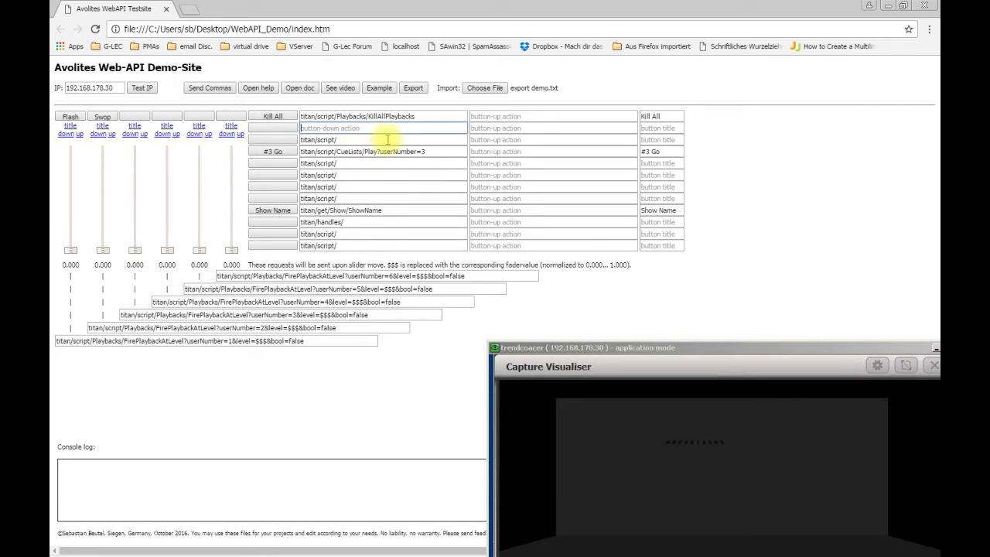
Examine the down and up functions assigned to the Flash and Swop buttons, leaving each one unedited
{"action": "left_click", "coordinate": [65, 136]}
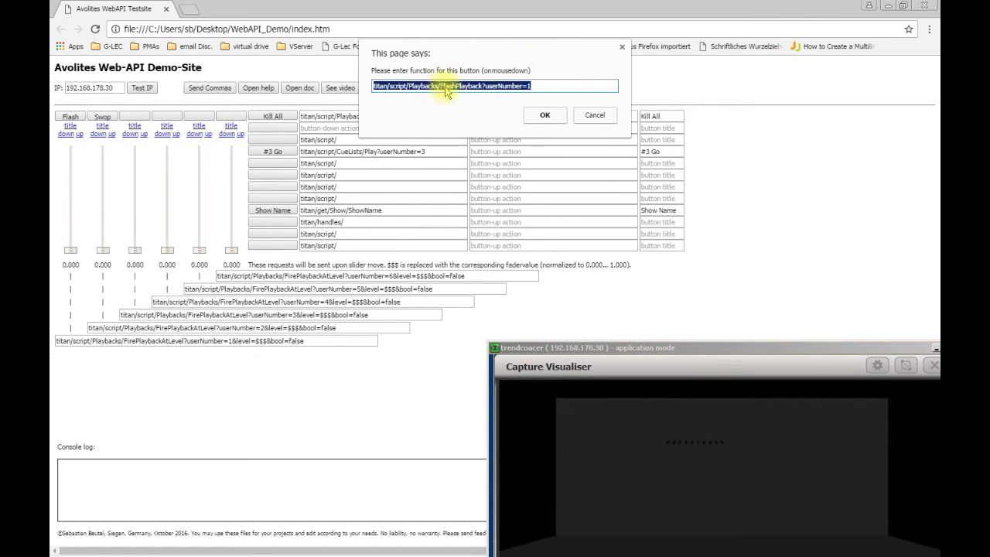
{"action": "left_click", "coordinate": [592, 115]}
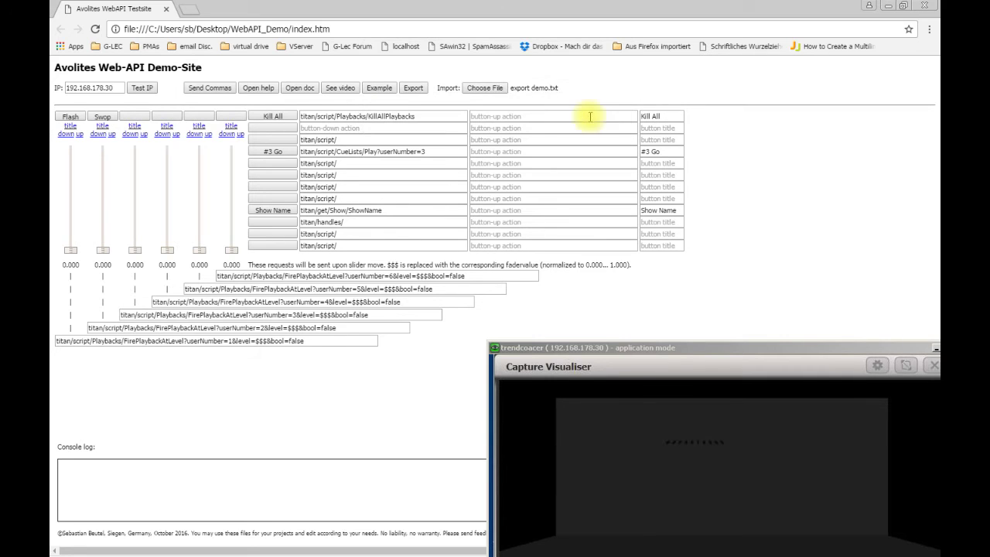
{"action": "left_click", "coordinate": [80, 135]}
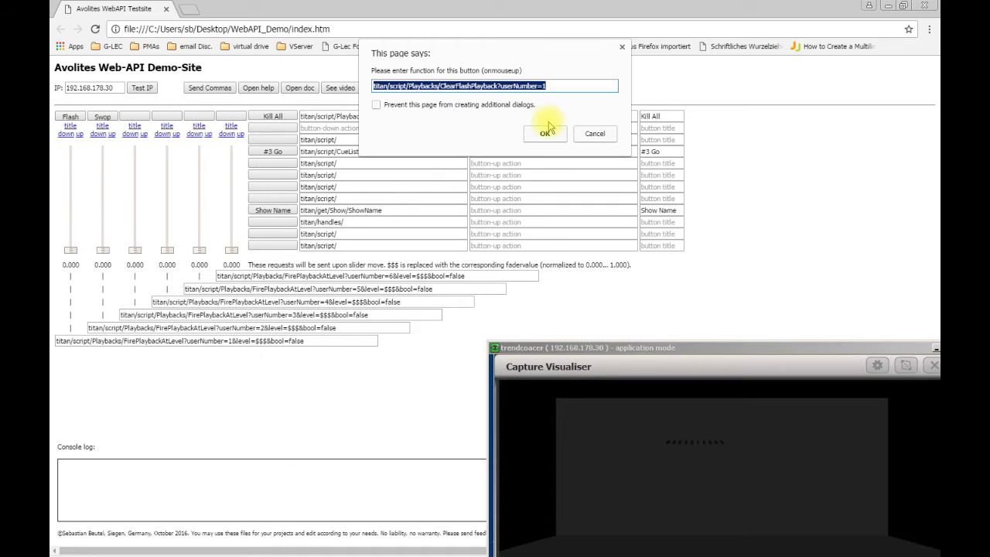
{"action": "left_click", "coordinate": [600, 131]}
{"action": "left_click", "coordinate": [99, 134]}
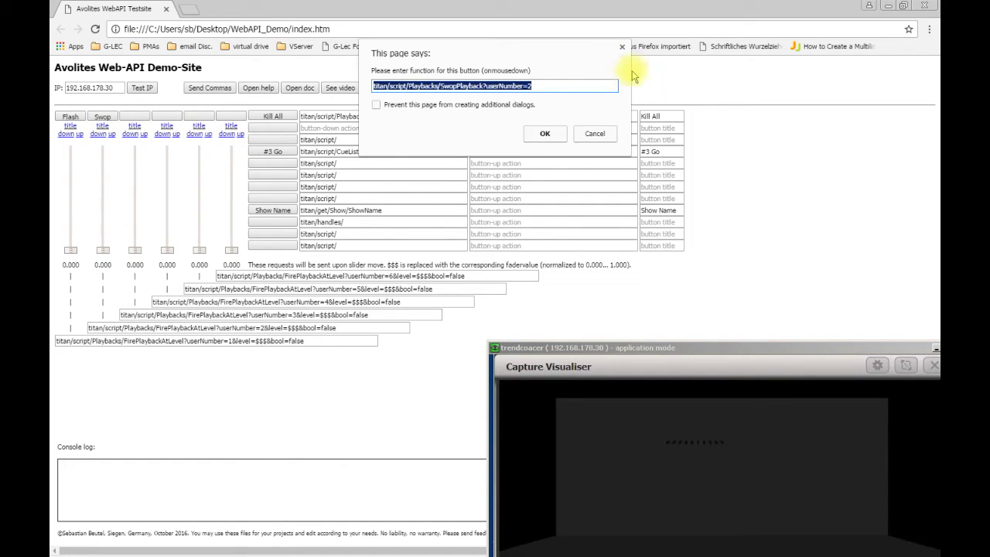
{"action": "left_click", "coordinate": [593, 132]}
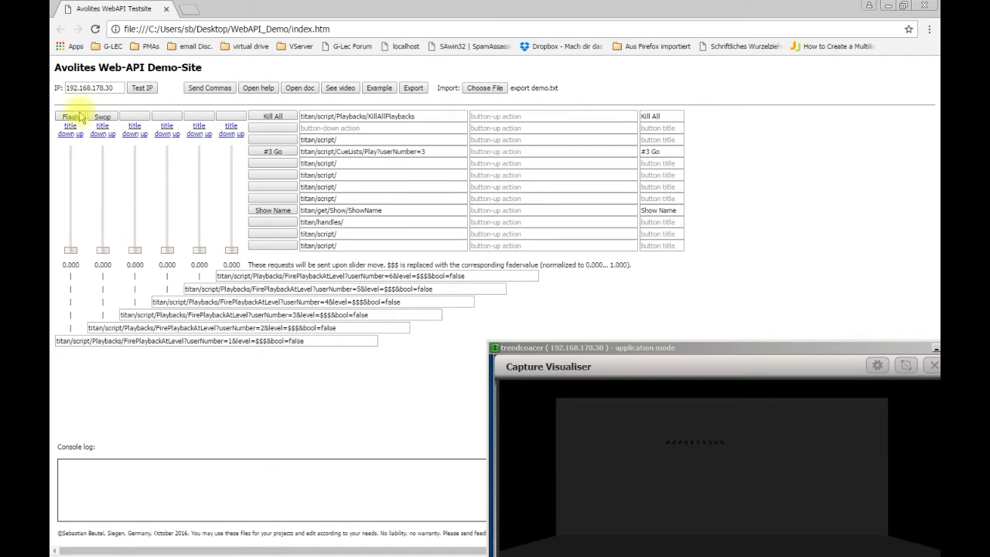
{"action": "left_click", "coordinate": [109, 136]}
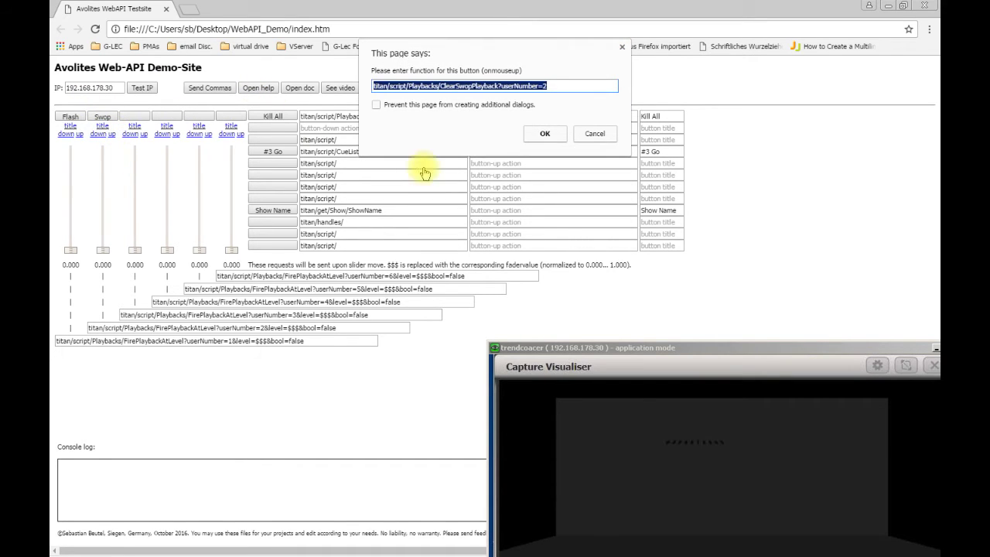
{"action": "left_click", "coordinate": [595, 137]}
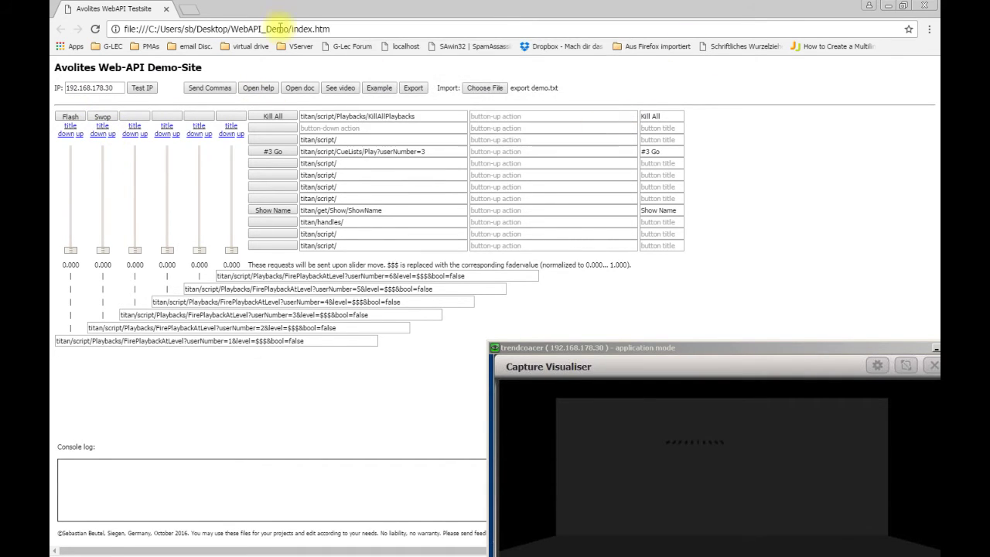
Turn on Send Commas, raise the first fader to 1.000, and reposition the visualiser window to show the whole stage
{"action": "left_click", "coordinate": [210, 89]}
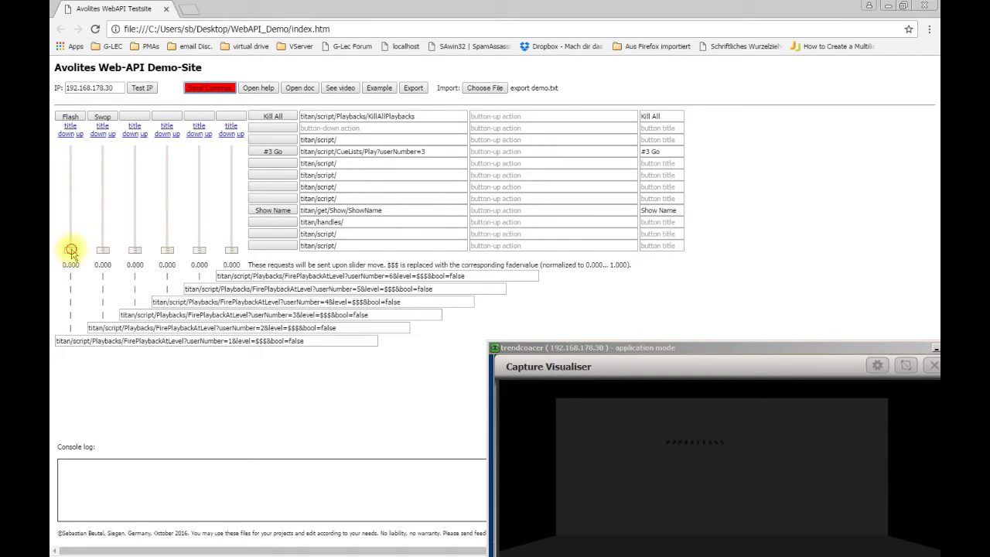
{"action": "left_click_drag", "start_coordinate": [72, 253], "coordinate": [68, 117]}
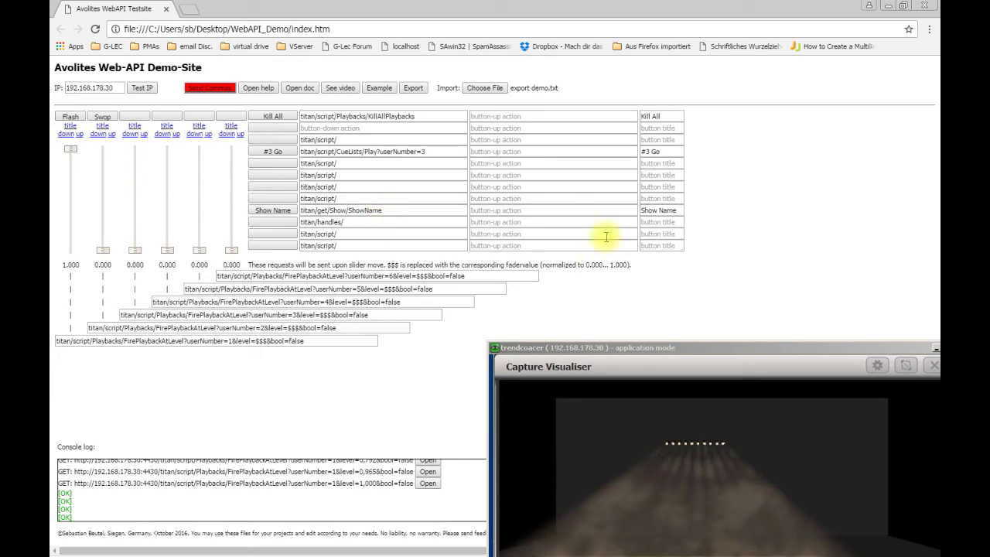
{"action": "left_click_drag", "start_coordinate": [598, 354], "coordinate": [580, 286]}
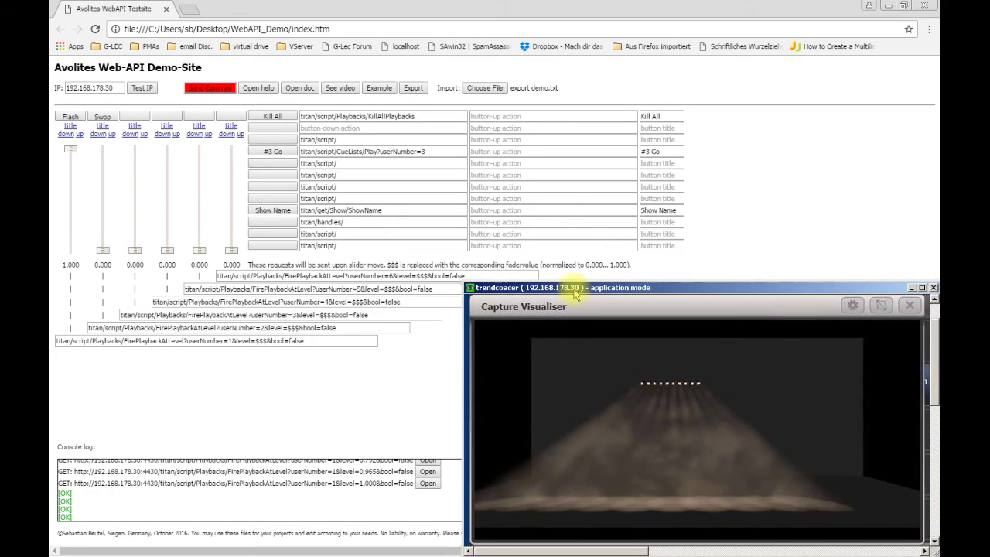
Fire the Swop button of the second fader several times to test playback 2
{"action": "left_click", "coordinate": [103, 116]}
{"action": "left_click", "coordinate": [103, 117]}
{"action": "left_click", "coordinate": [103, 117]}
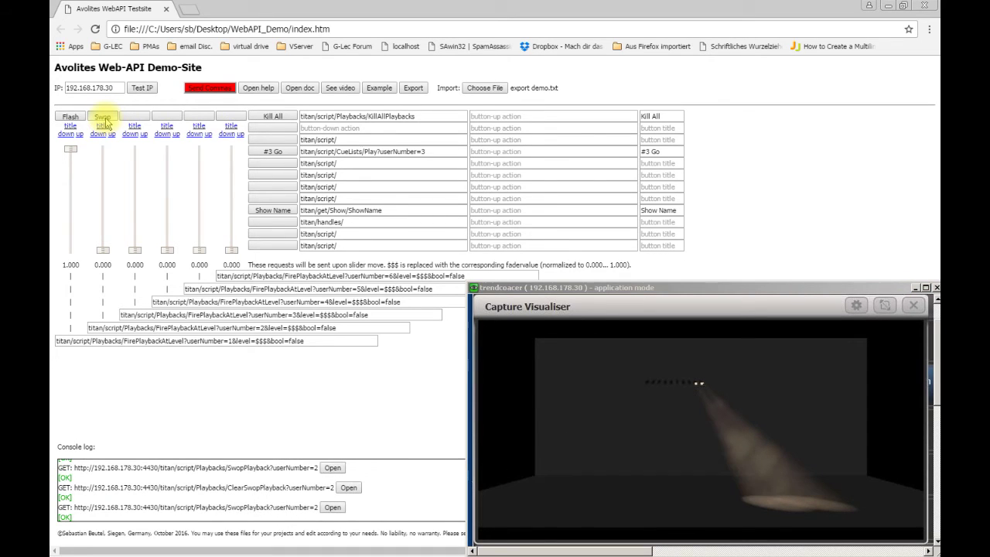
Fire the second fader's Swop button a few more times and lower the first fader to 0.000
{"action": "left_click", "coordinate": [105, 121]}
{"action": "left_click", "coordinate": [105, 121]}
{"action": "left_click", "coordinate": [105, 121]}
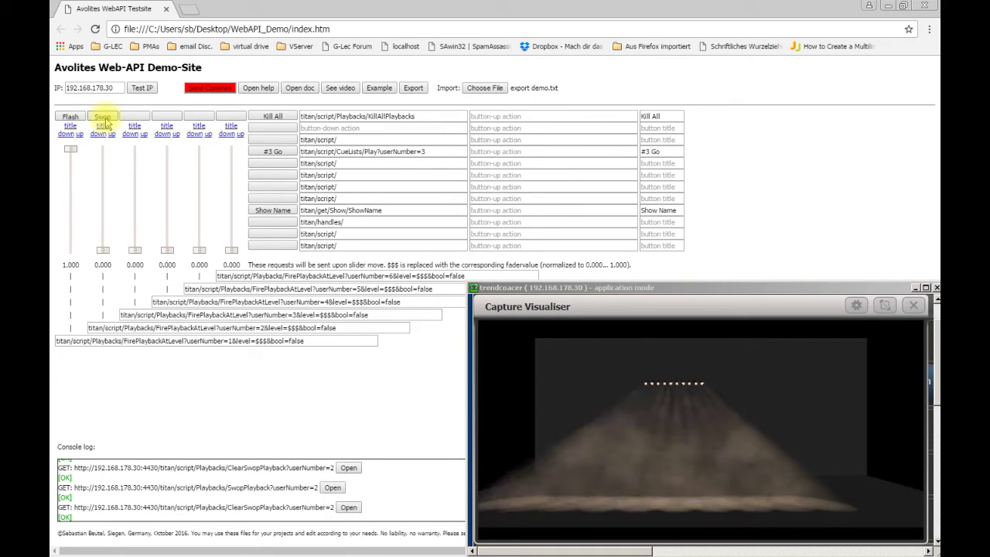
{"action": "left_click", "coordinate": [105, 122]}
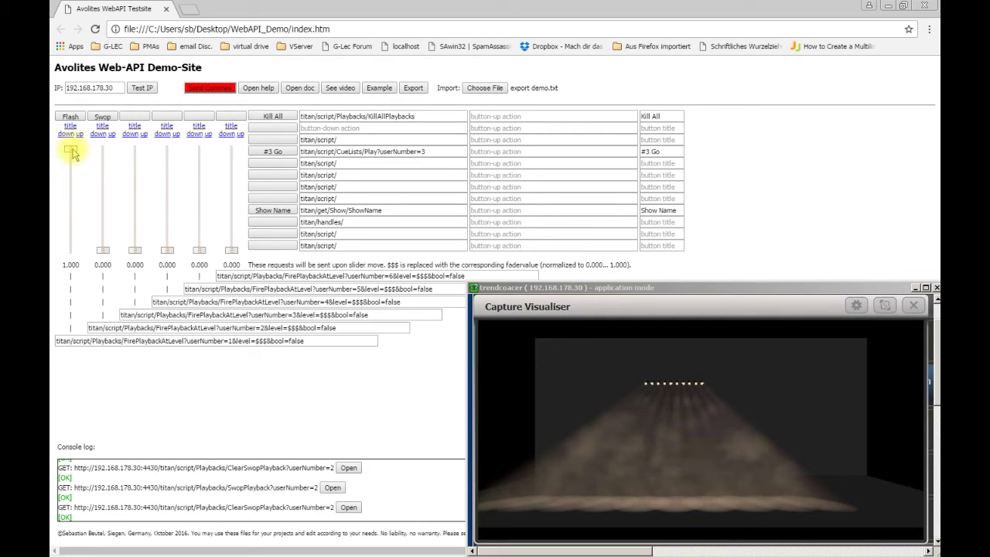
{"action": "left_click_drag", "start_coordinate": [71, 151], "coordinate": [17, 277]}
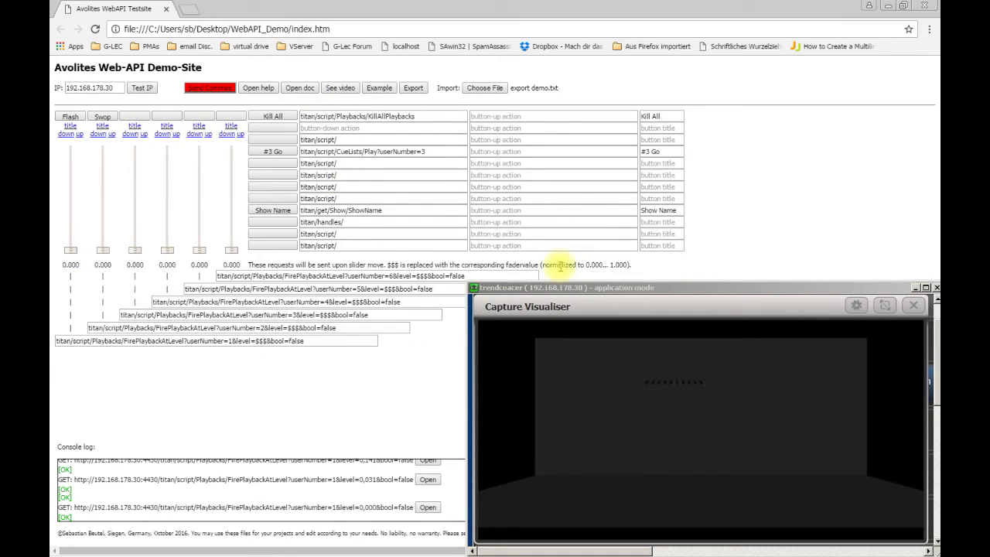
Move the visualiser window clear of the console log, open the logged level 0,031 request for playback 1, and close its page
{"action": "left_click_drag", "start_coordinate": [546, 290], "coordinate": [597, 292]}
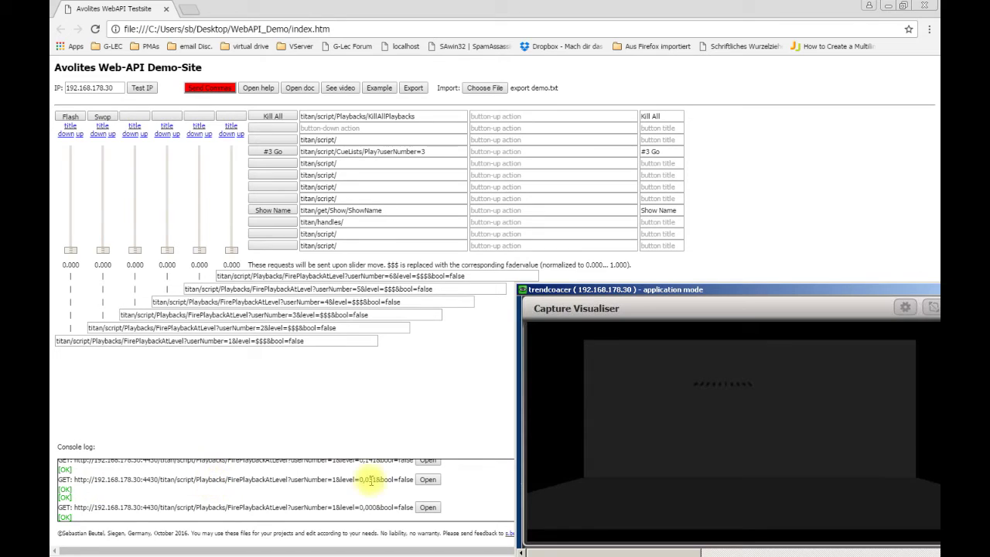
{"action": "left_click", "coordinate": [428, 479]}
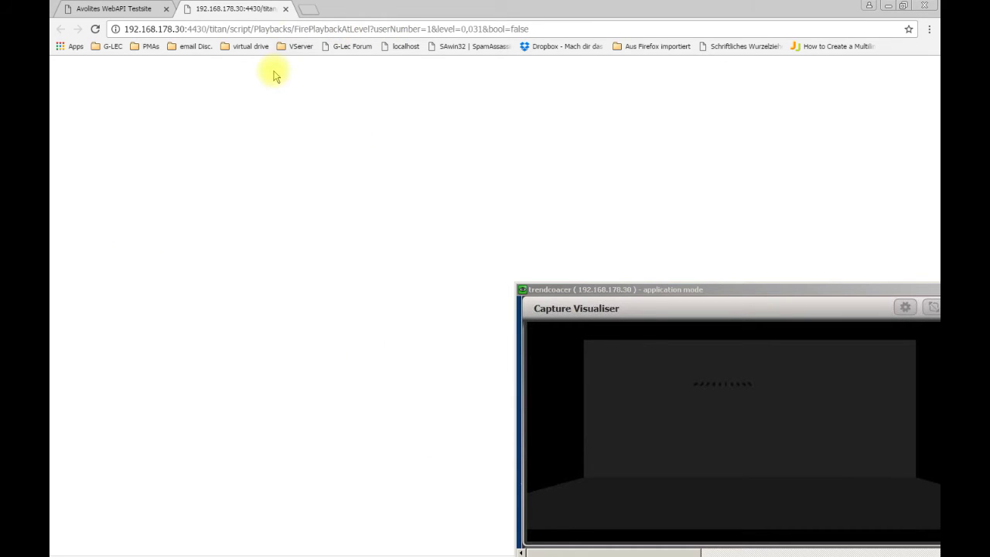
{"action": "left_click", "coordinate": [285, 11]}
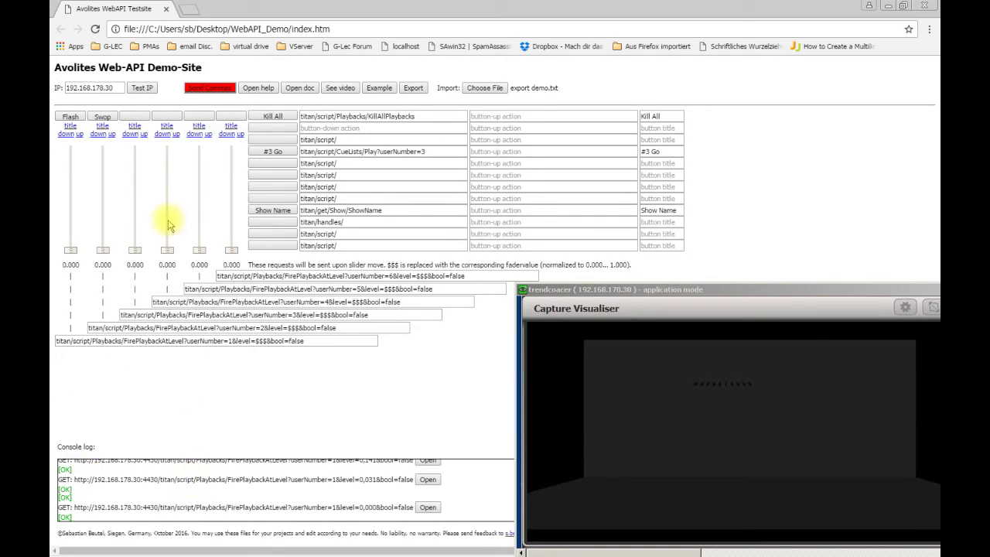
Set the IP to 192.168.178.3, test it, and open the logged SoftwareVersion request before returning to the demo page
{"action": "left_click", "coordinate": [116, 86]}
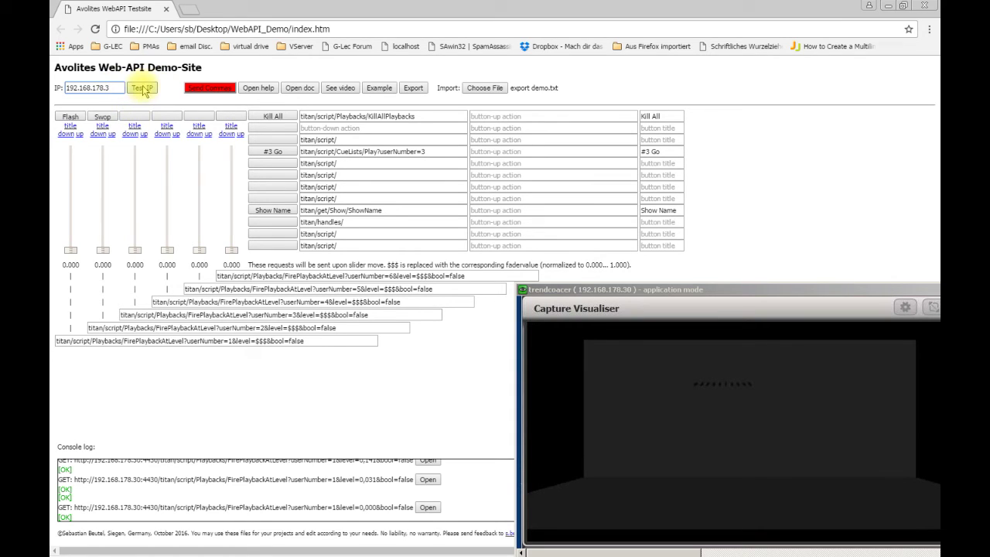
{"action": "left_click", "coordinate": [143, 89]}
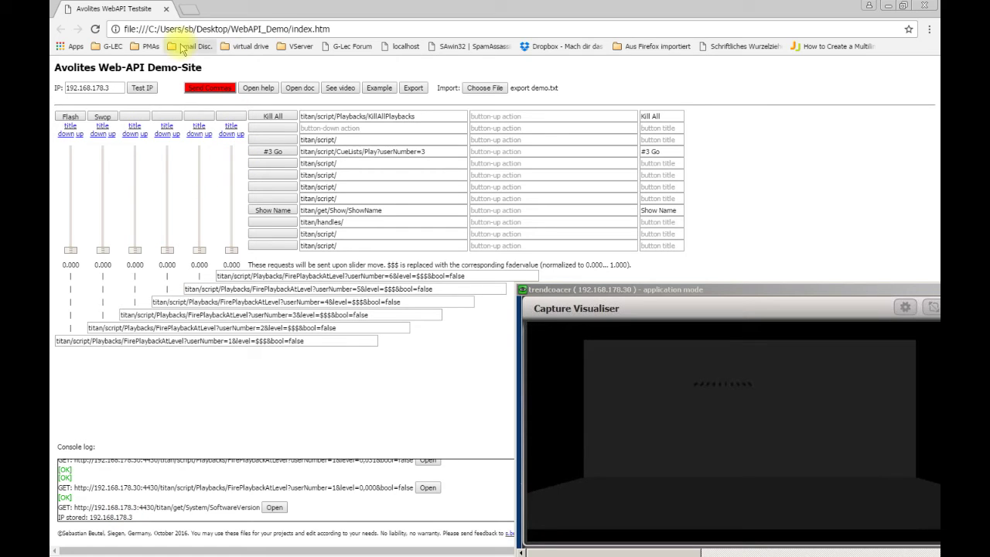
{"action": "left_click", "coordinate": [274, 507]}
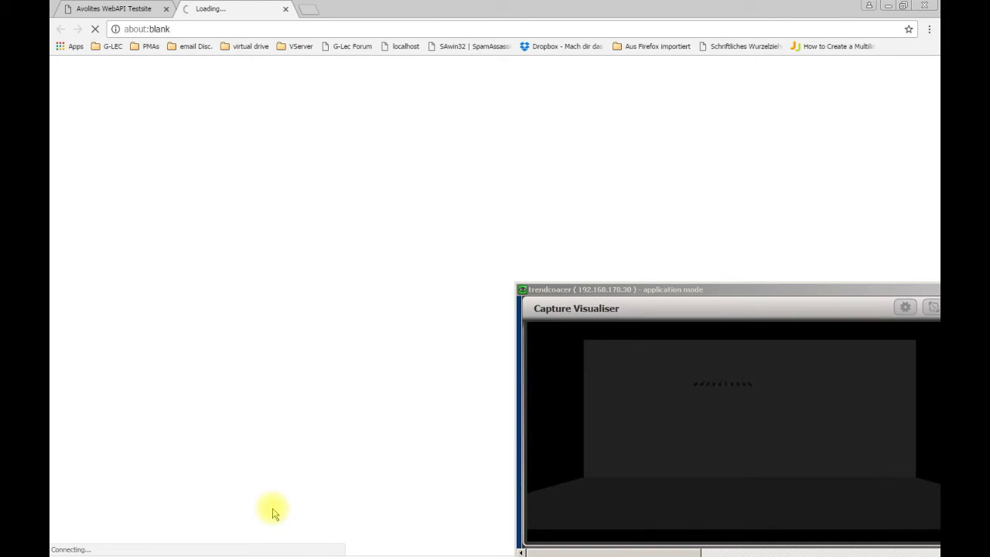
{"action": "left_click", "coordinate": [100, 9]}
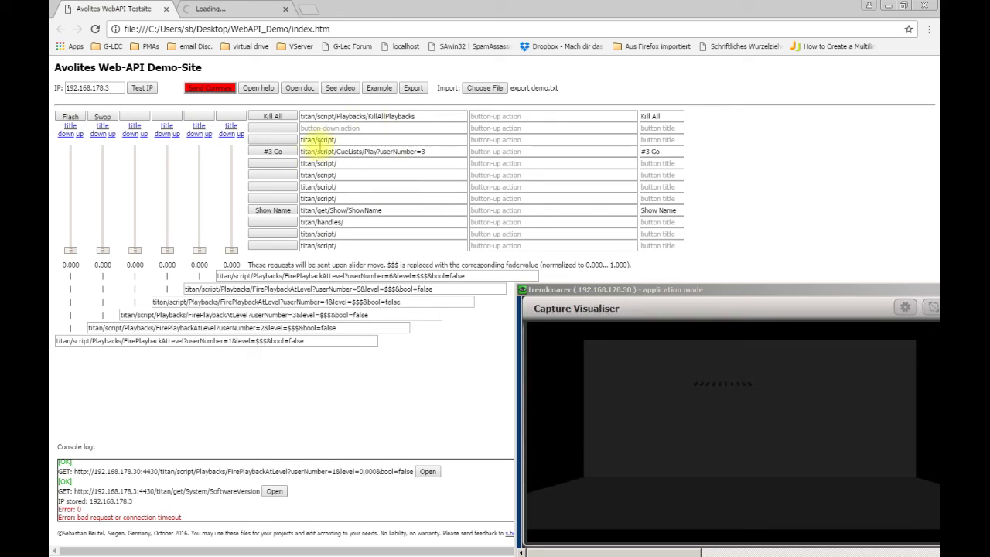
Send the titan/script/ request from the sixth button row, open it from the console log, and check both opened request pages
{"action": "left_click", "coordinate": [283, 176]}
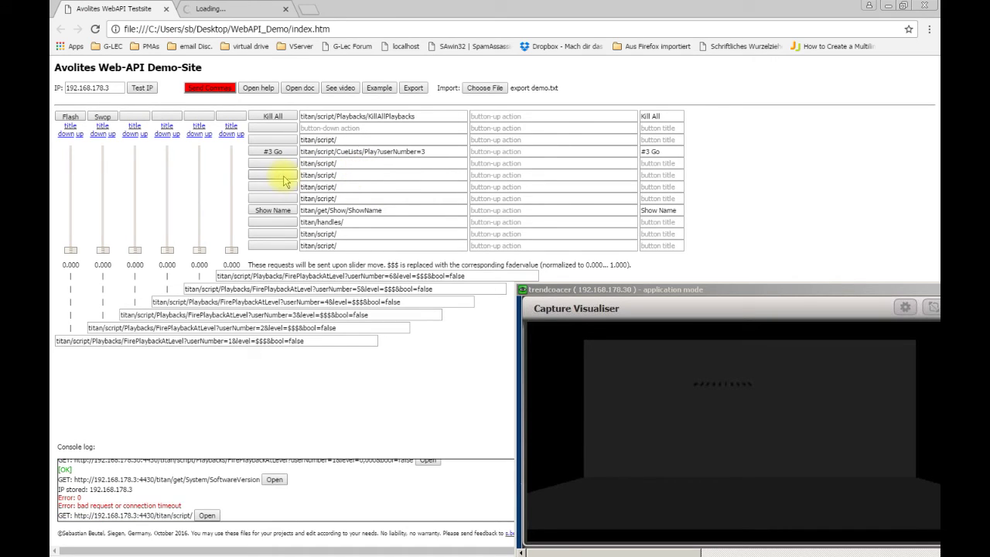
{"action": "left_click", "coordinate": [208, 516]}
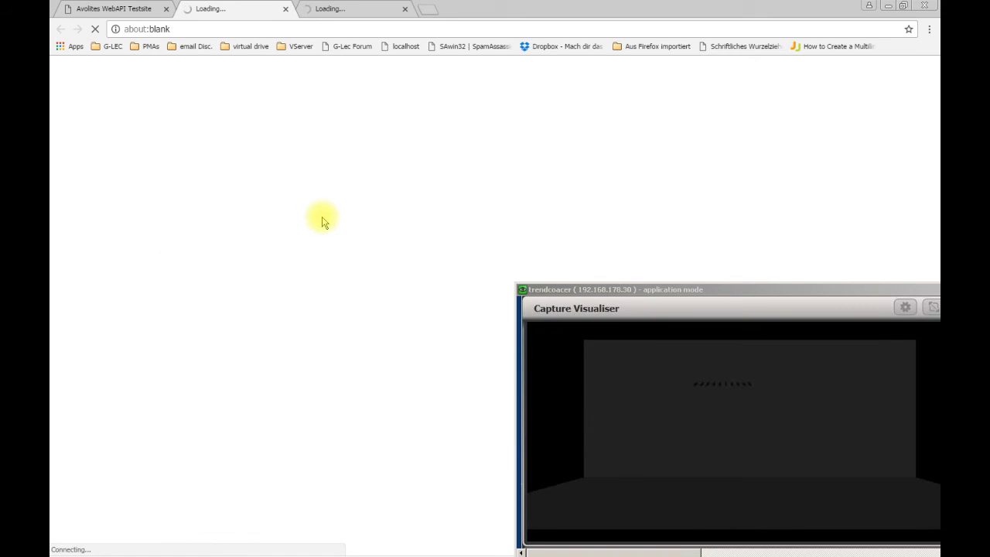
{"action": "left_click", "coordinate": [335, 12]}
{"action": "left_click", "coordinate": [207, 6]}
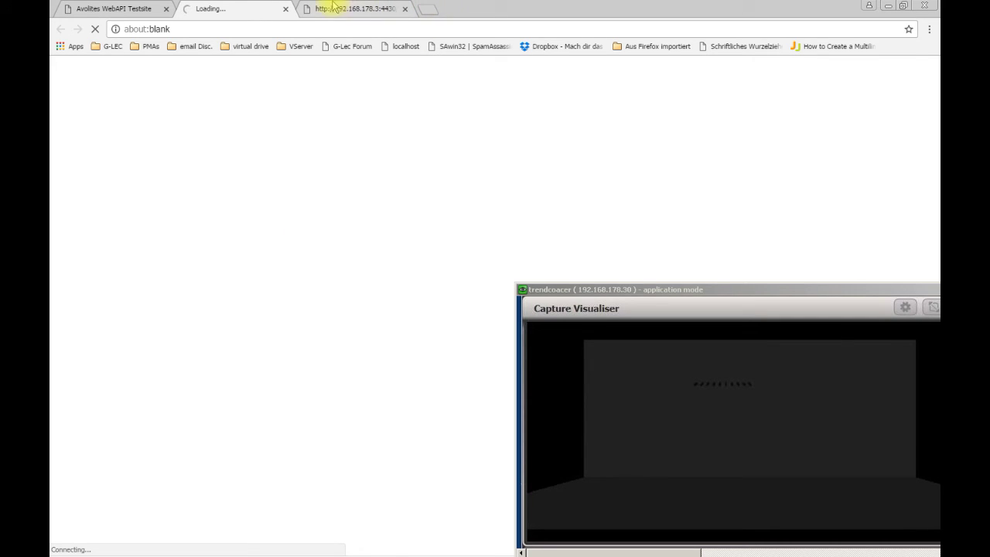
{"action": "left_click", "coordinate": [355, 8]}
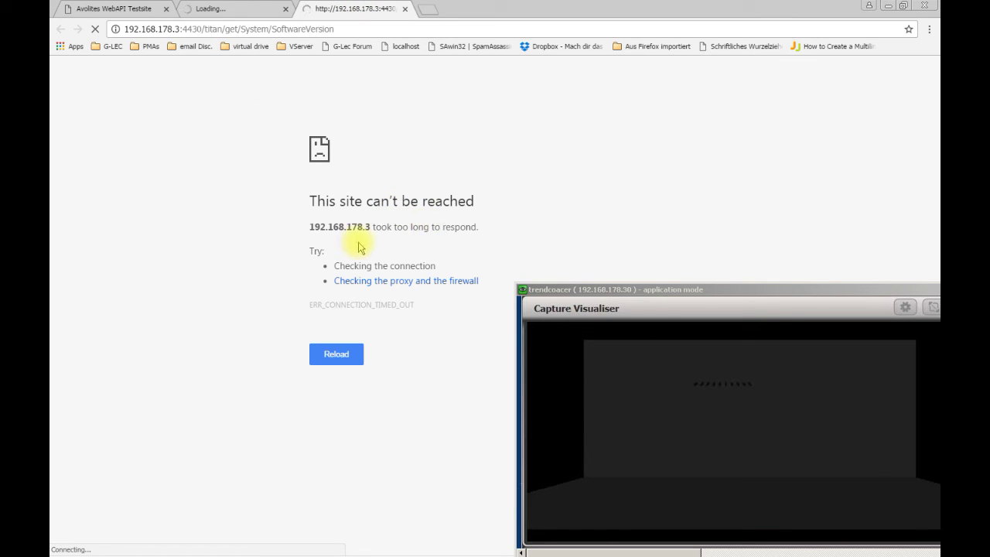
{"action": "left_click", "coordinate": [213, 11]}
Set the demo page's IP to 192.168.178.30, send the sixth row's titan/script/ request, and open that request from the console log
{"action": "left_click", "coordinate": [116, 11]}
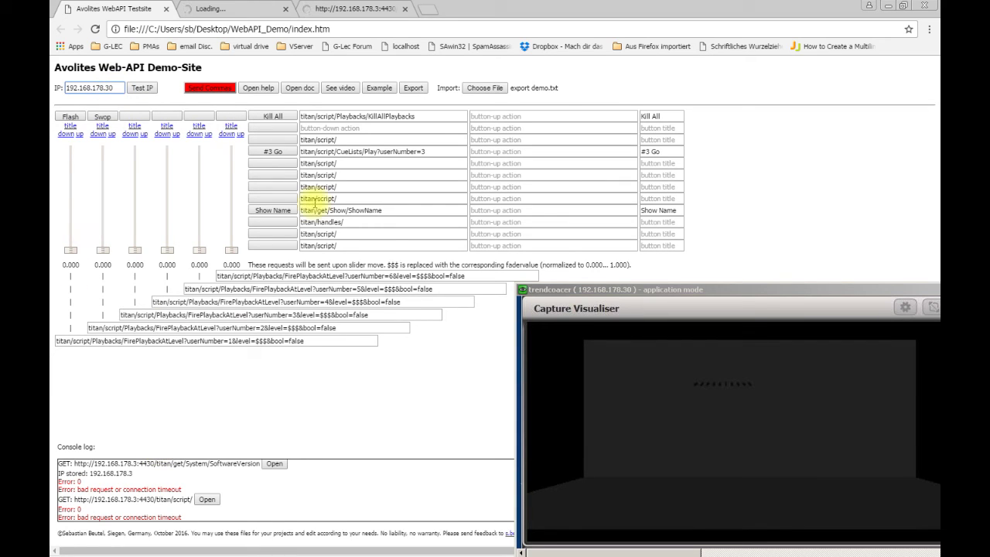
{"action": "left_click", "coordinate": [272, 178]}
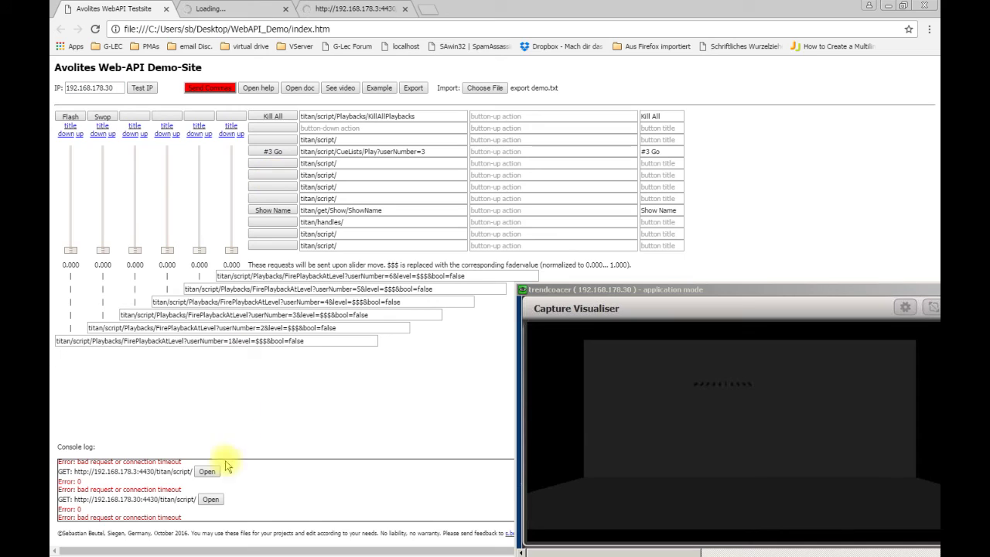
{"action": "left_click", "coordinate": [209, 500]}
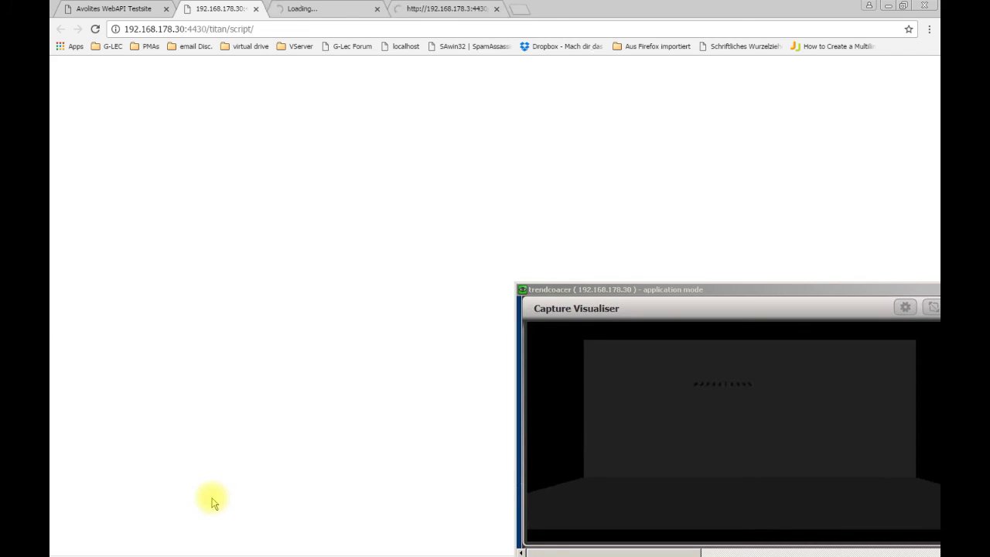